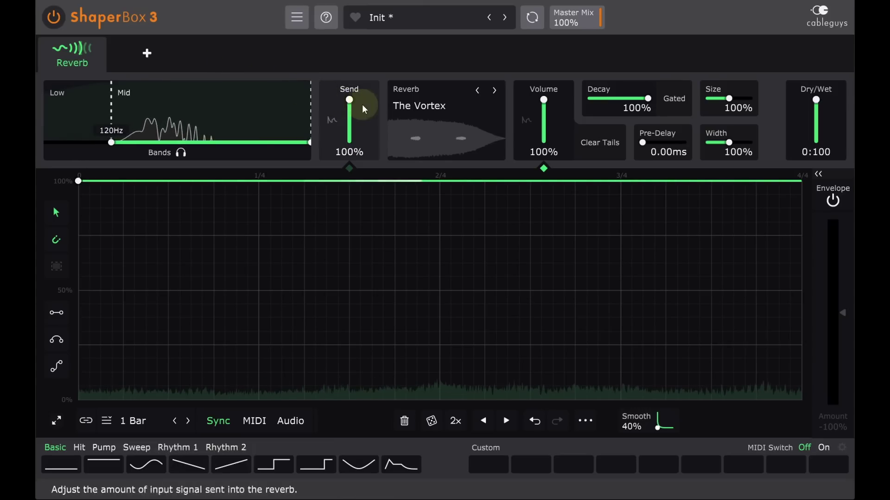
Keep The Vortex reverb, lengthen the volume LFO to 2 bars, and drop it to 0% at 8/4.
left_click(413, 110)
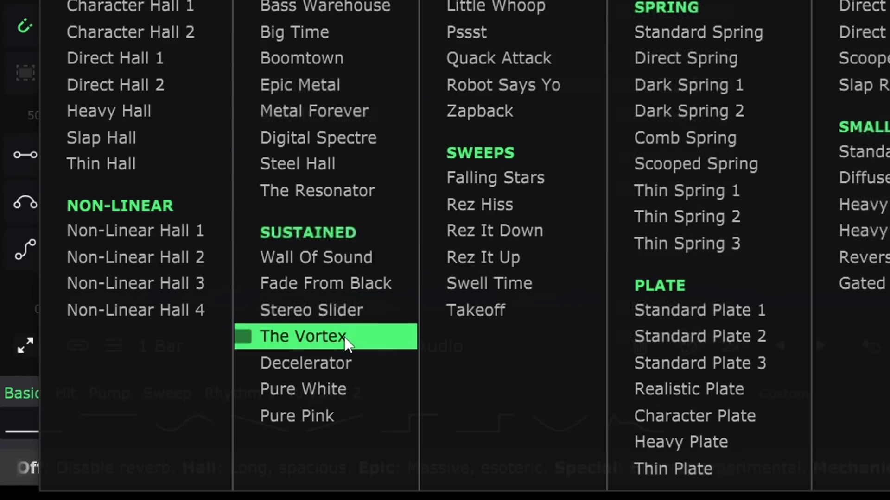
left_click(346, 342)
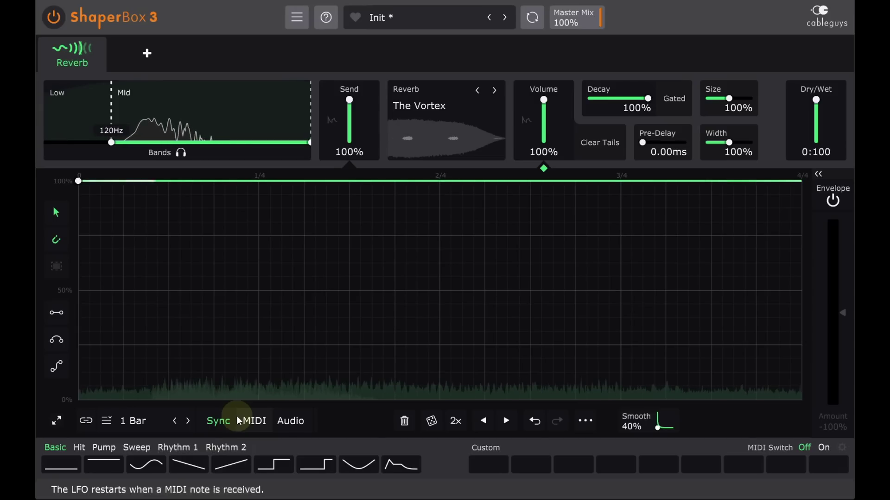
left_click(188, 422)
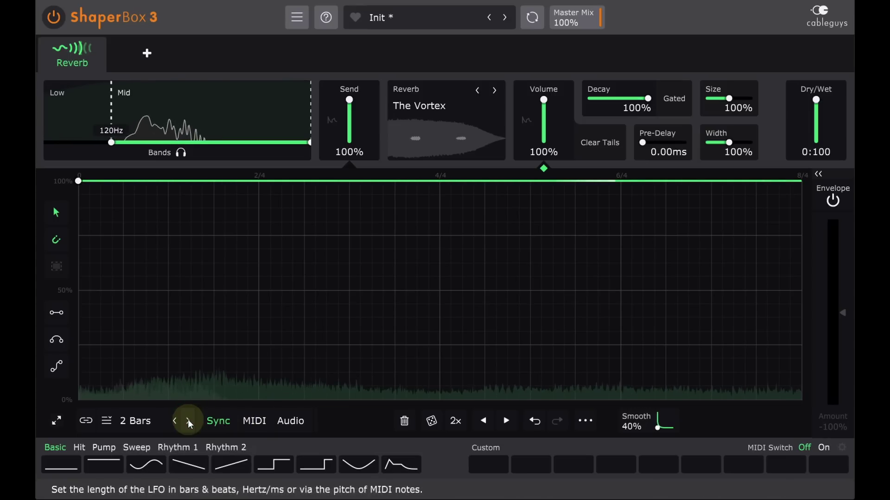
left_click(791, 400)
left_click_drag(791, 400, 790, 181)
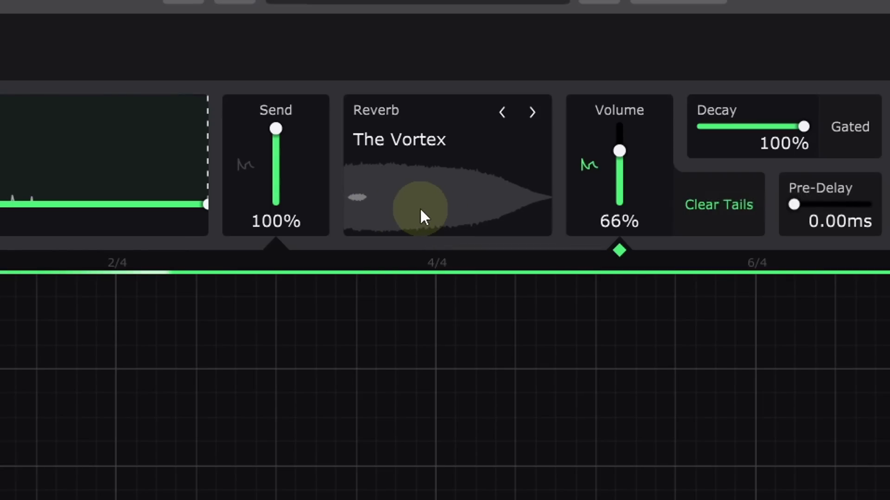
Toggle Clear Tails off and back on so tails reset when volume hits zero.
left_click(703, 206)
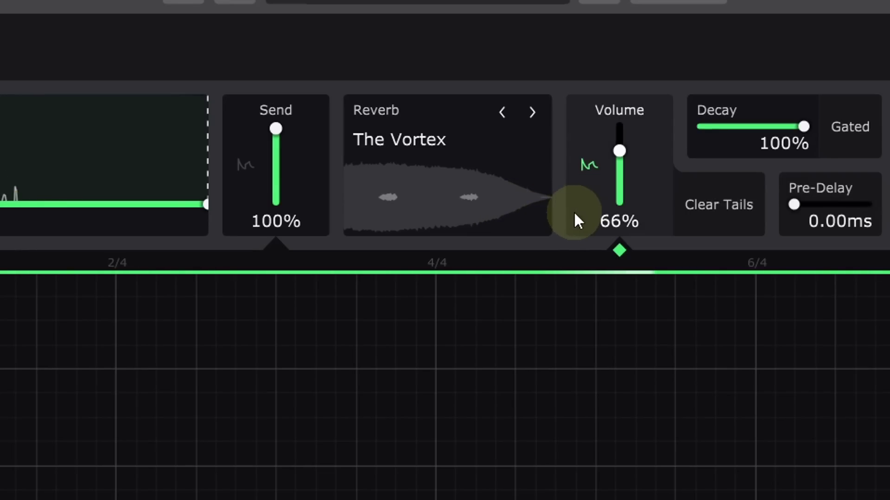
left_click(712, 208)
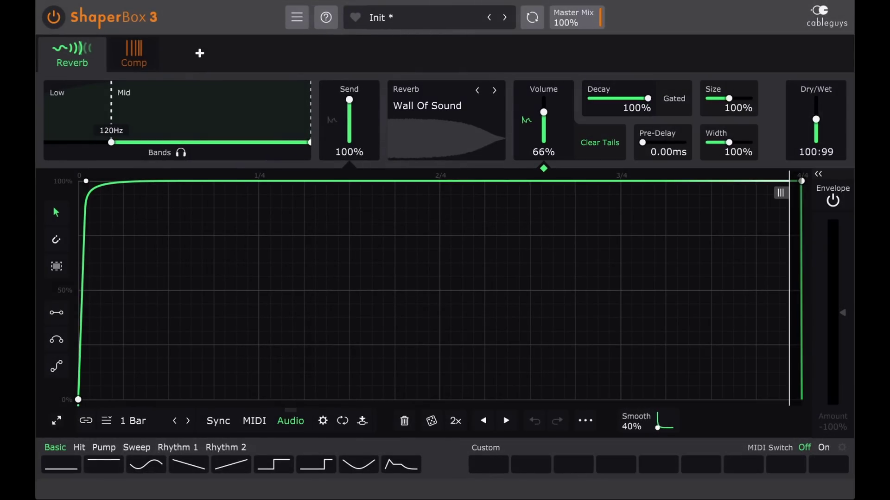
Choose the Wall Of Sound reverb preset and open the global audio trigger settings.
left_click(427, 106)
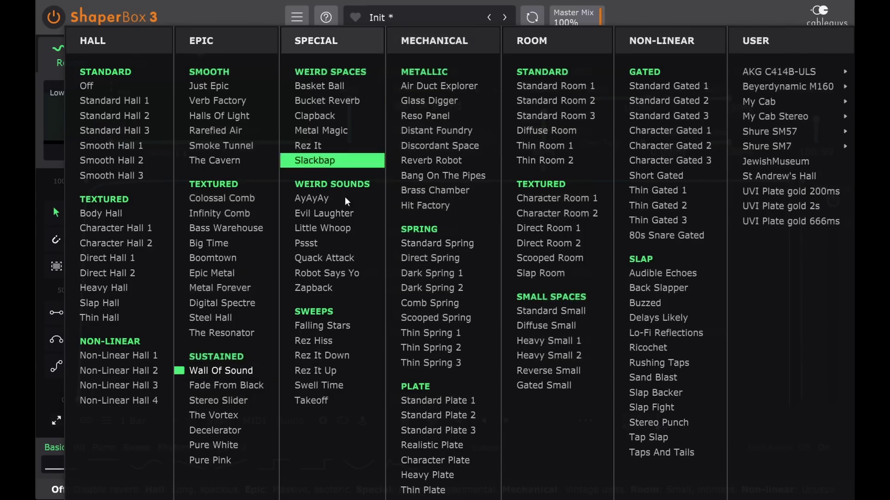
left_click(265, 373)
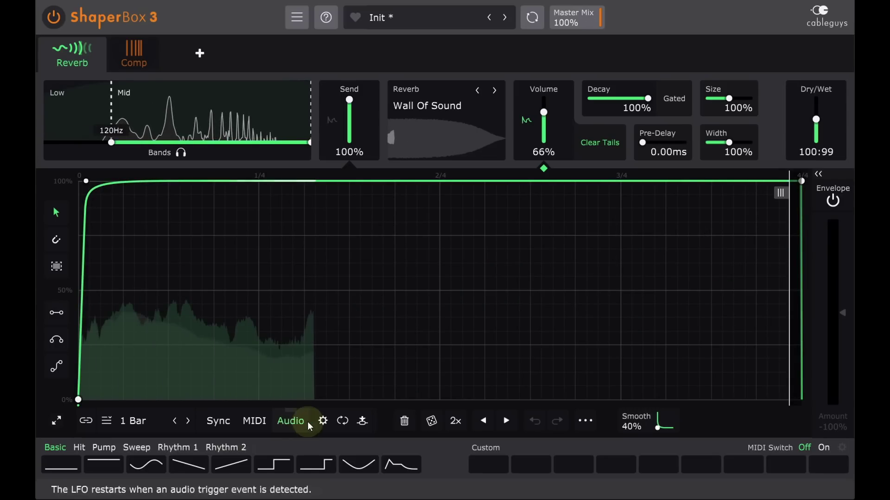
left_click(323, 422)
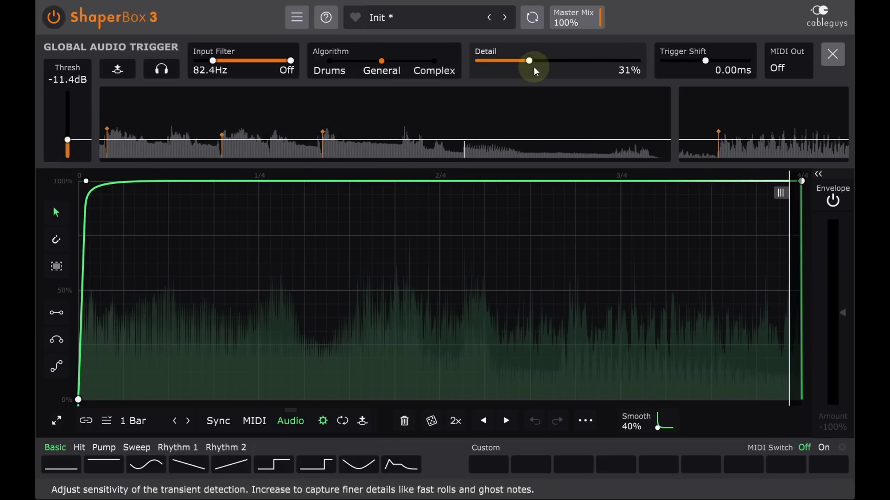
Close the Global Audio Trigger panel to get back to the Wall Of Sound reverb.
left_click(831, 60)
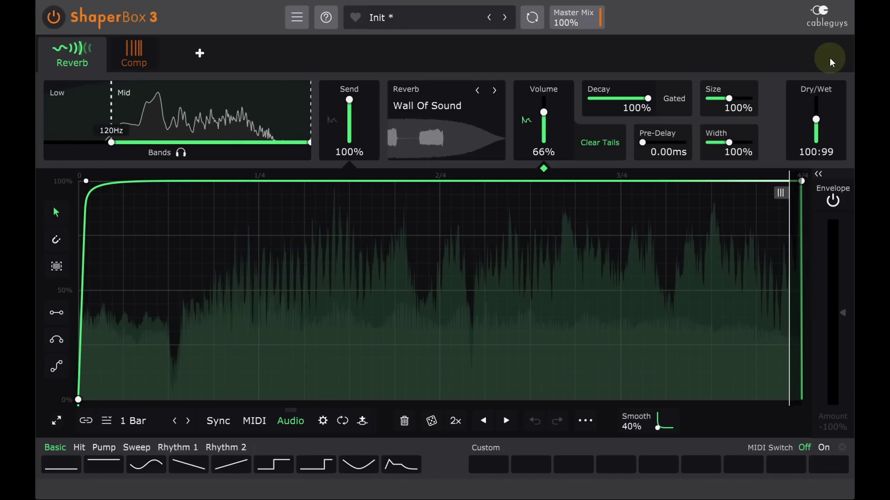
left_click(600, 144)
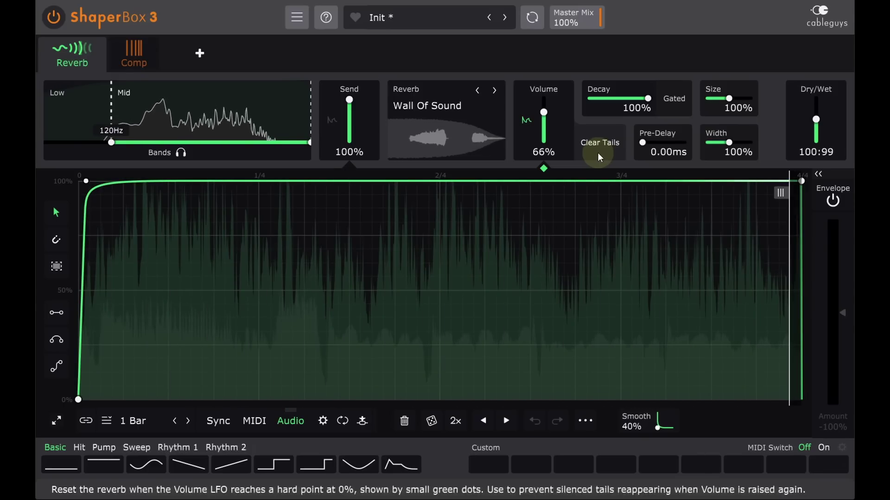
left_click(596, 146)
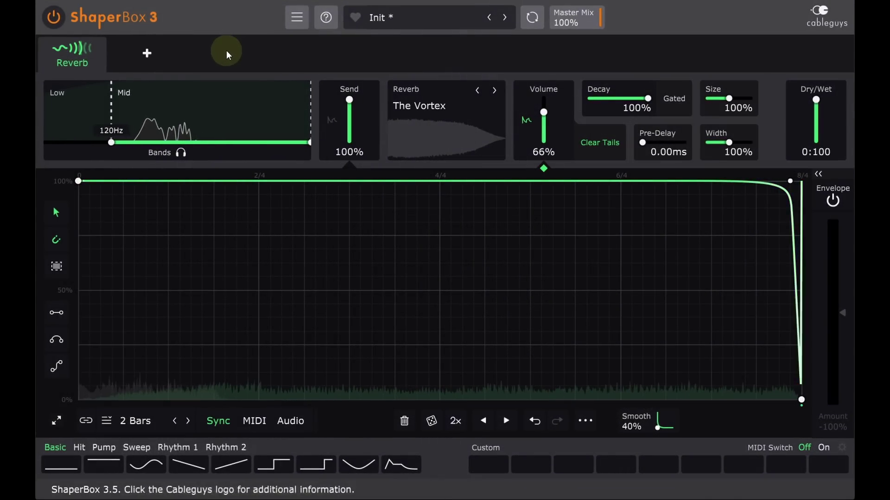
Add a Liquid shaper and load a Sweep 2 pattern for the centre frequency.
left_click(147, 53)
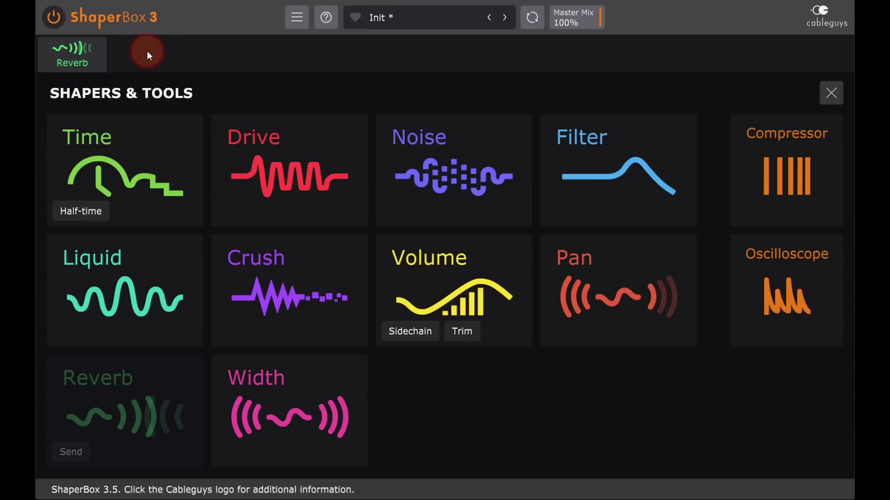
left_click(129, 292)
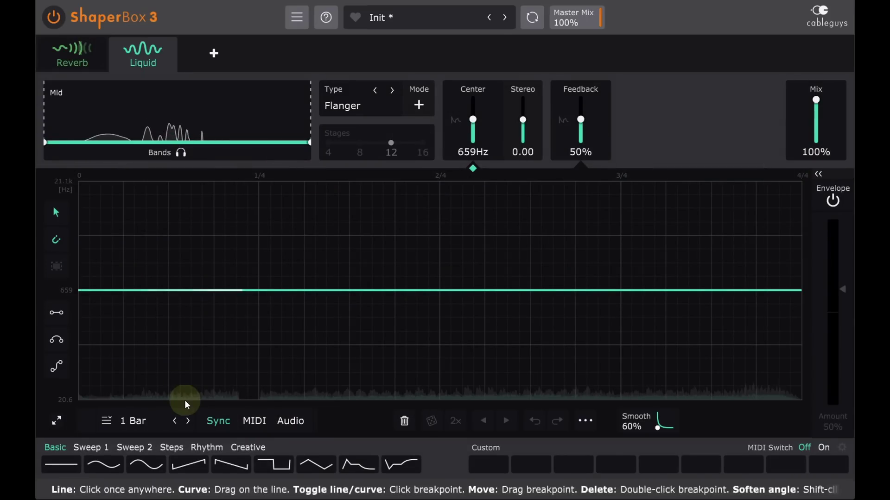
left_click(147, 450)
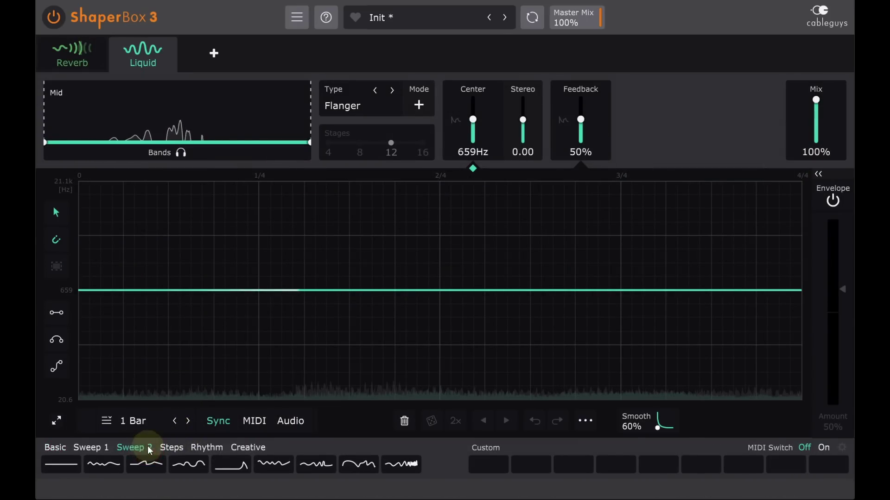
left_click(188, 464)
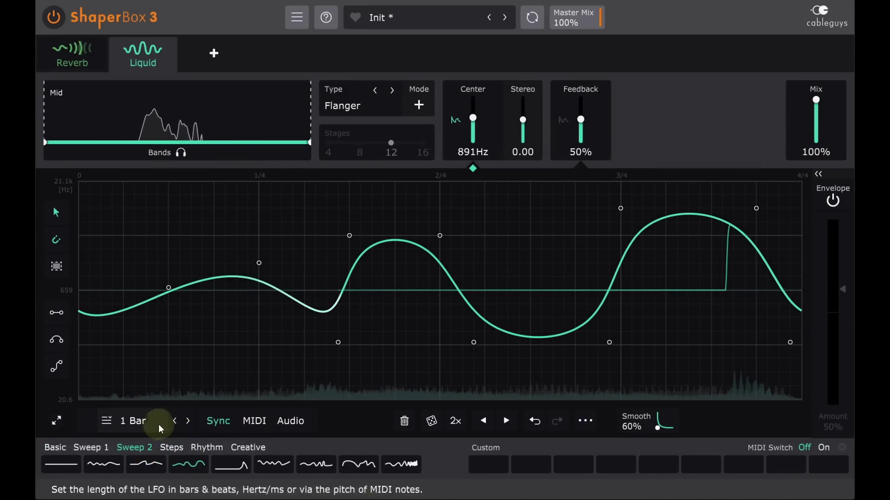
Switch the LFO rate to Hertz, slow it down, and lower flanger Feedback to 1%.
left_click(139, 420)
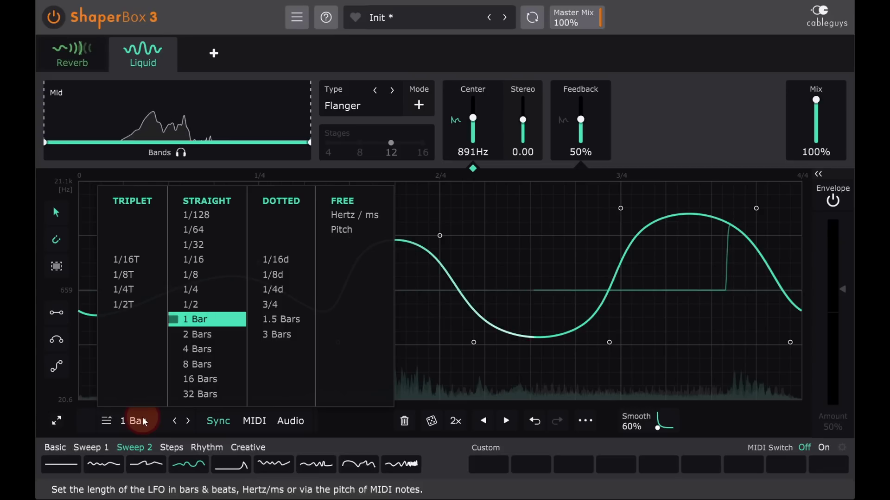
left_click(366, 214)
left_click_drag(139, 420, 143, 426)
left_click_drag(582, 121, 579, 169)
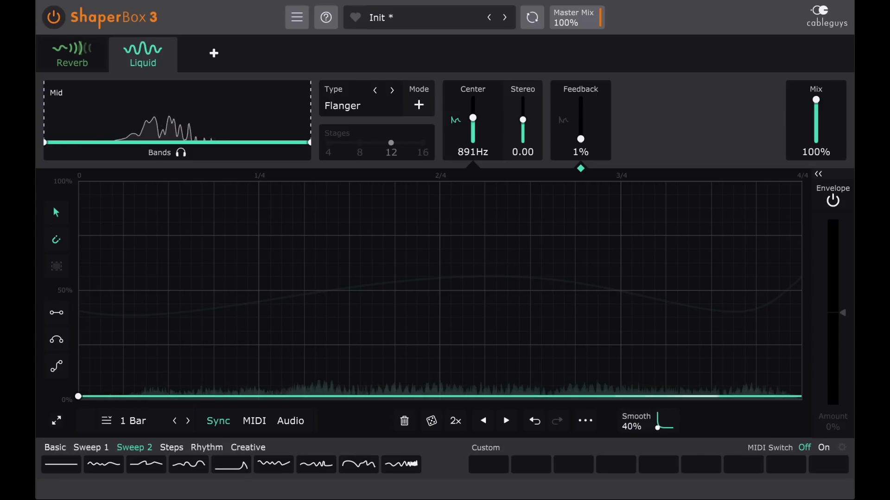
Switch the Liquid shaper off and add a Half-time Time shaper.
left_click(118, 46)
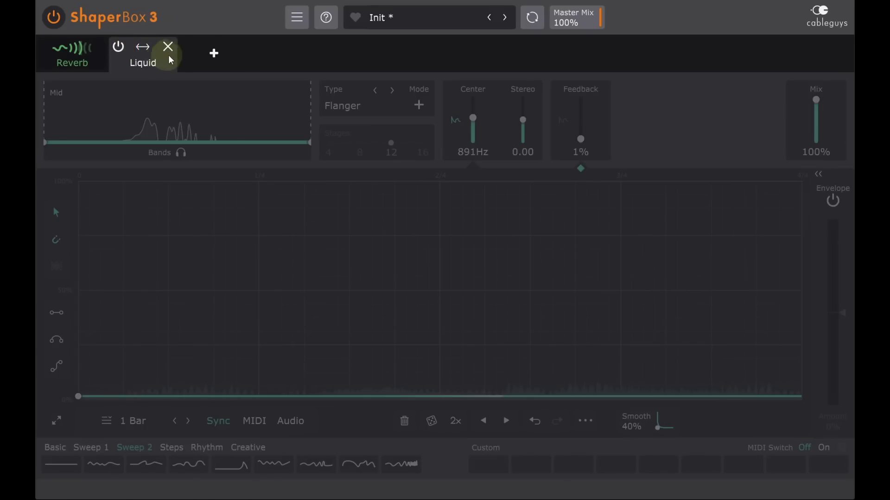
left_click(216, 53)
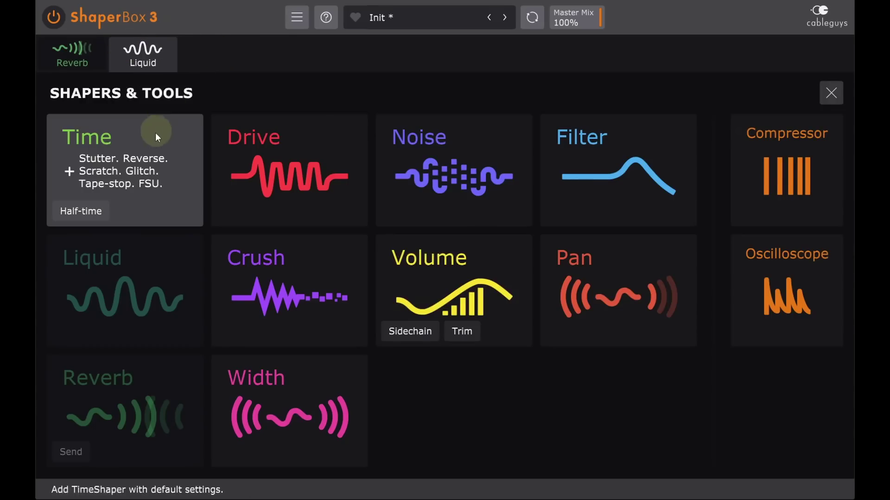
left_click(85, 212)
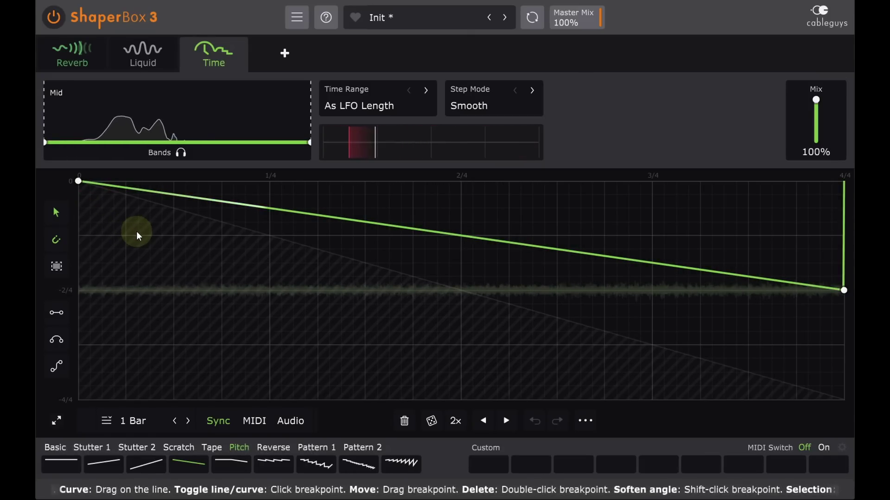
Bend the Time curve into a dip at 2/4 and raise the end point to the top at 4/4.
left_click(461, 250)
left_click(832, 195)
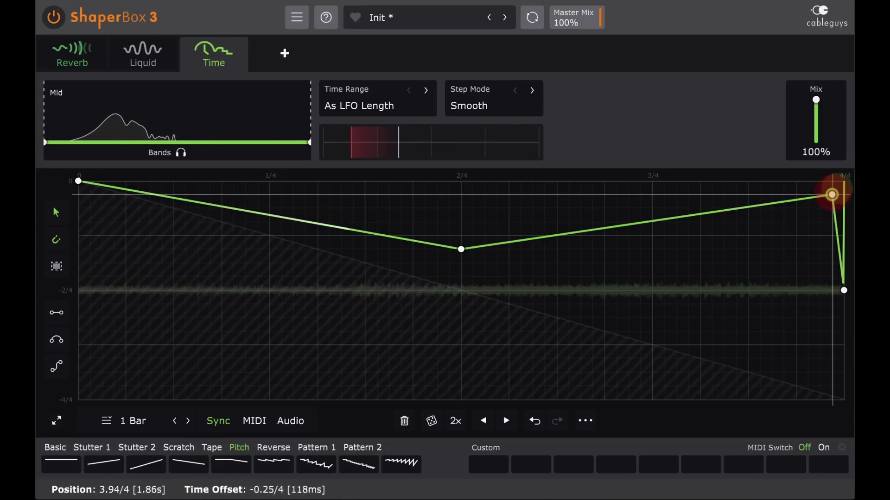
left_click_drag(832, 194, 844, 181)
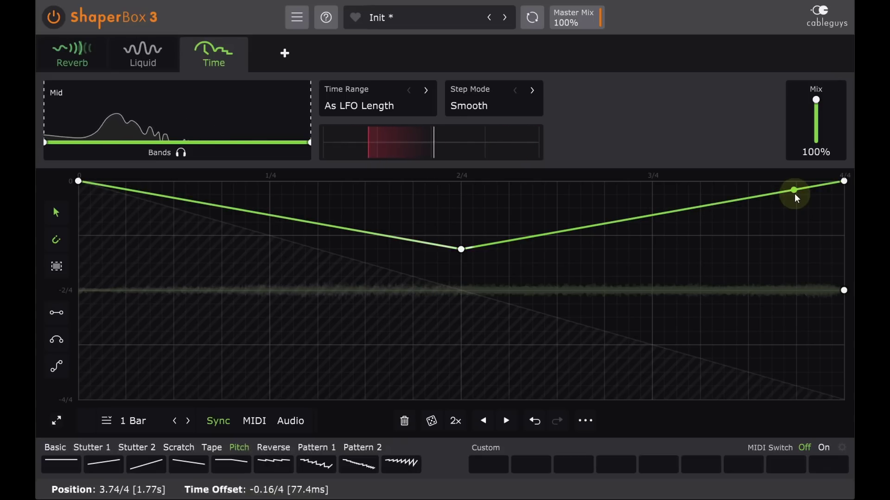
Set the Time Range to 10ms, pull the 2/4 dip lower, and set Mix to 50%.
left_click(364, 108)
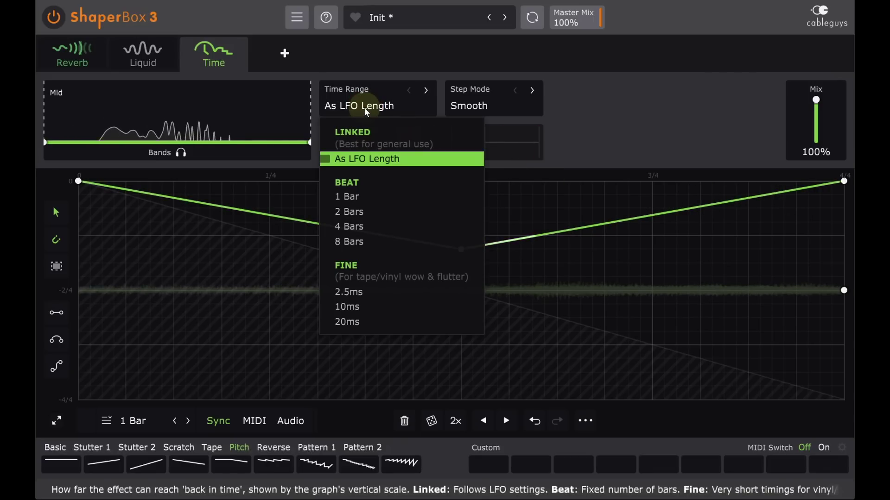
left_click(383, 321)
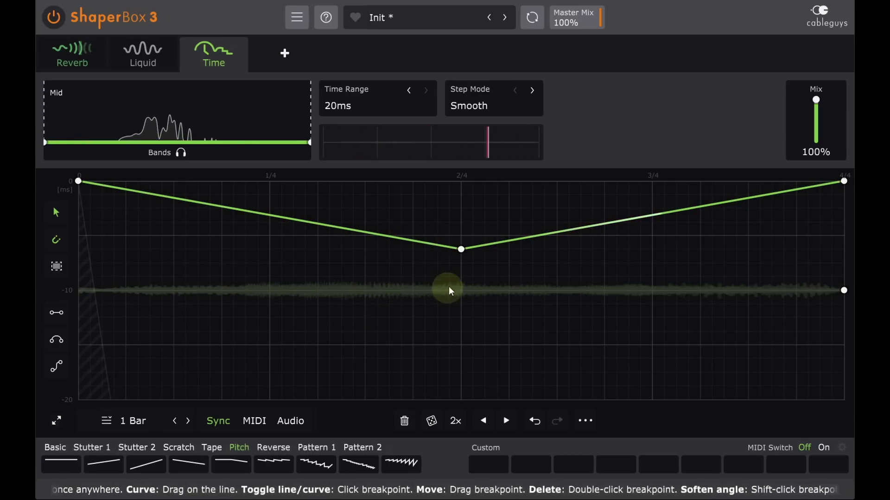
left_click_drag(462, 249, 461, 263)
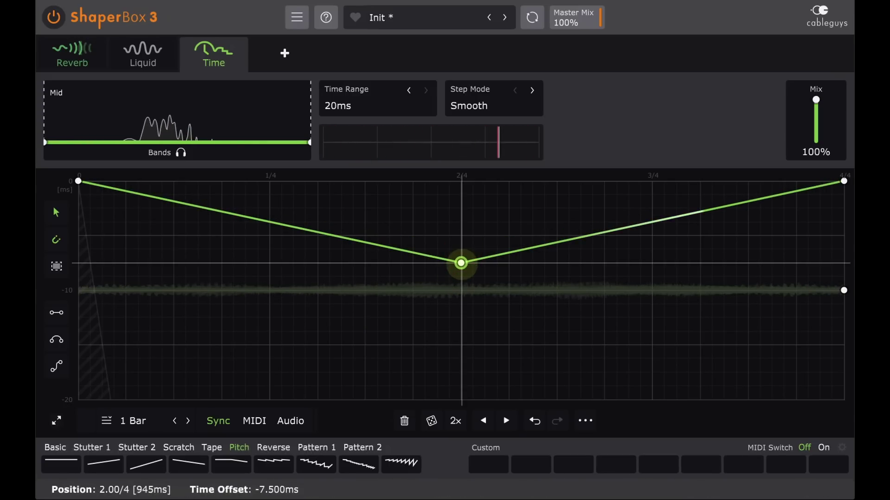
left_click(409, 91)
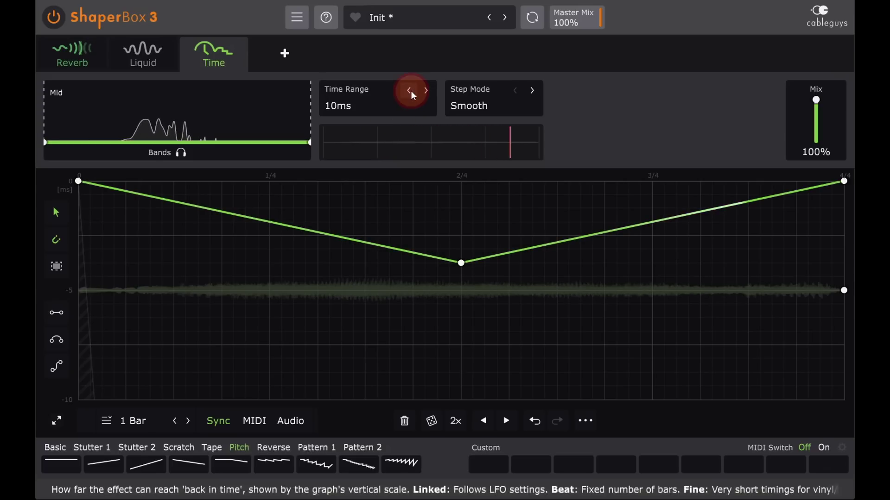
left_click_drag(816, 100, 816, 108)
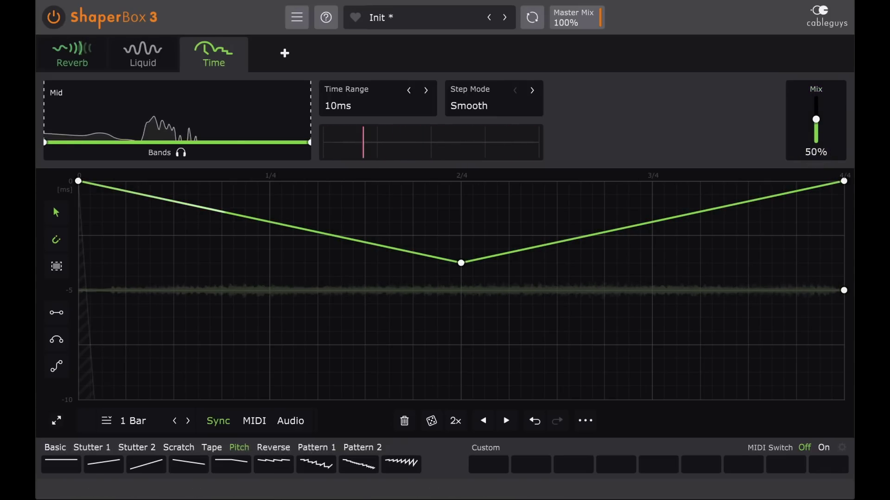
mouse_move(119, 46)
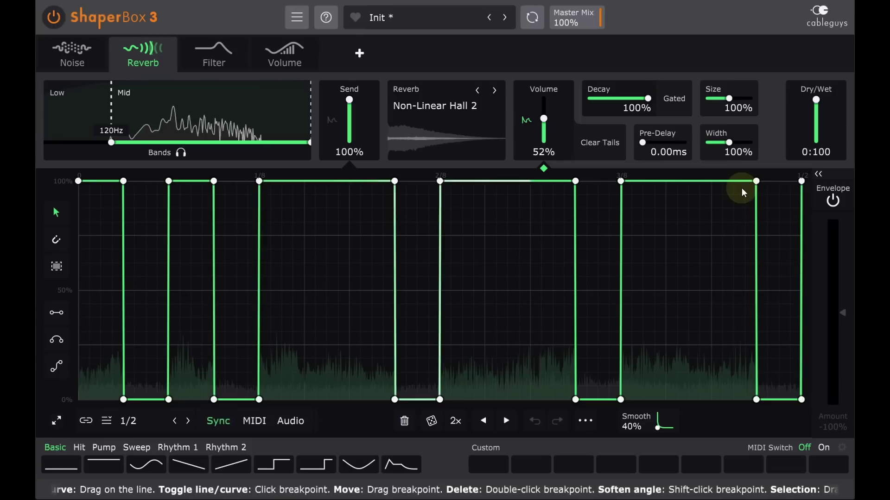
Select the Volume tab and re-enable the Volume shaper's square gating pattern.
mouse_move(268, 54)
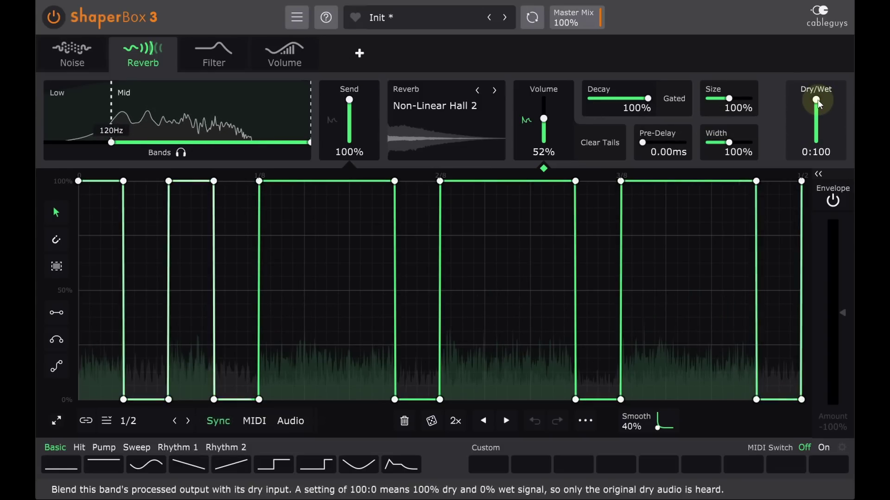
left_click(263, 64)
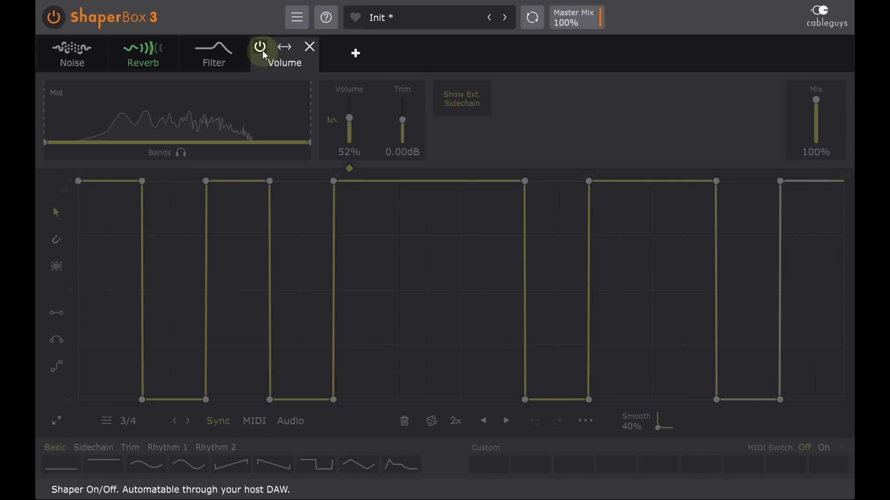
left_click(262, 49)
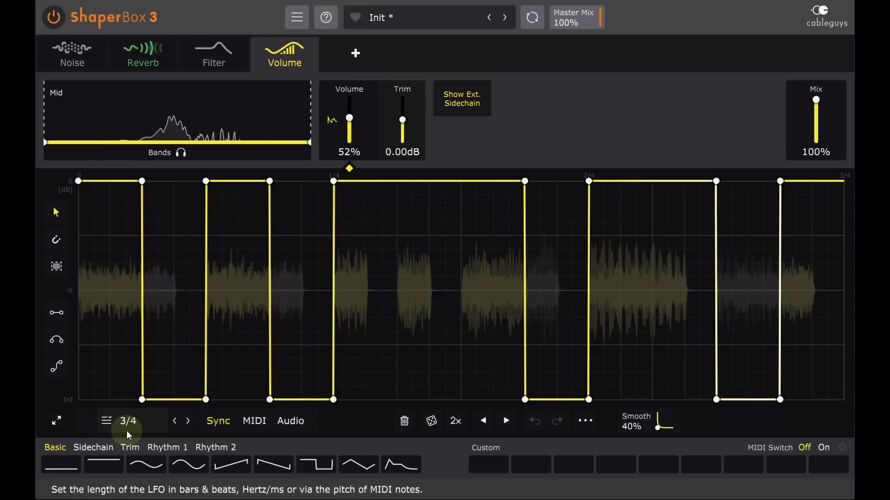
Select and power on the Noise shaper, then the Filter shaper.
left_click(74, 65)
left_click(48, 47)
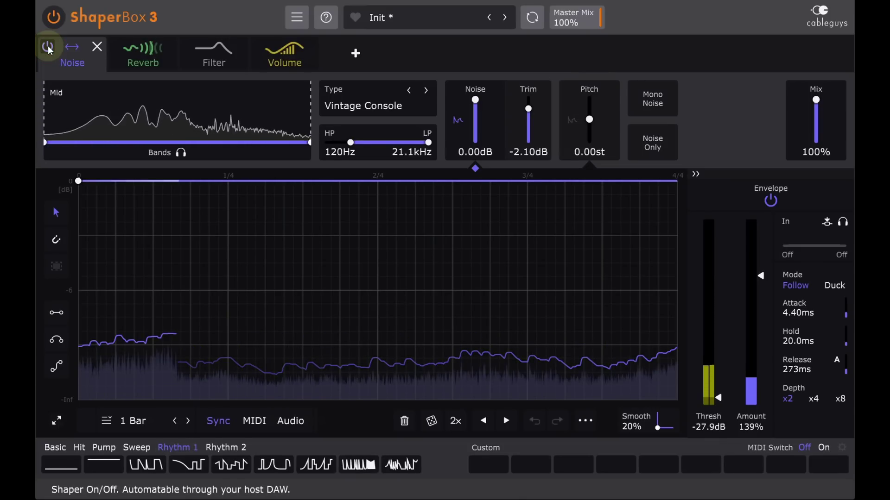
left_click(207, 65)
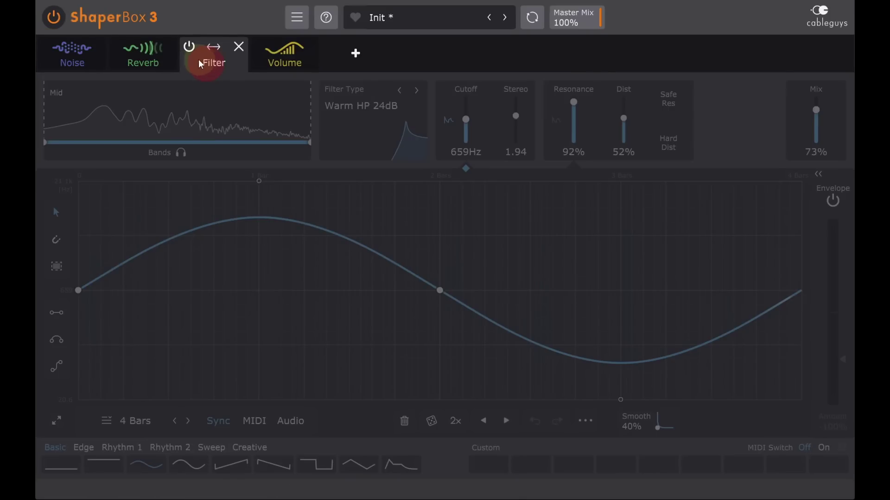
left_click(190, 47)
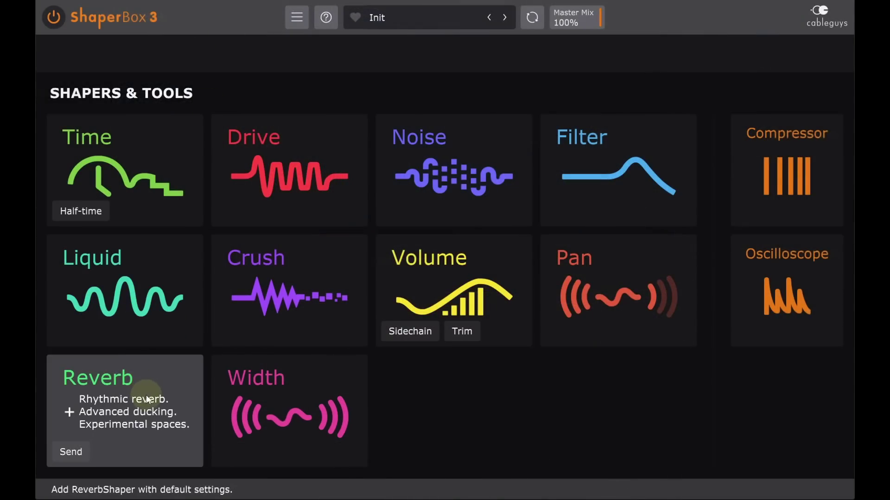
Add a Reverb shaper, then a Crush shaper with Bits lowered to 5.85.
left_click(146, 398)
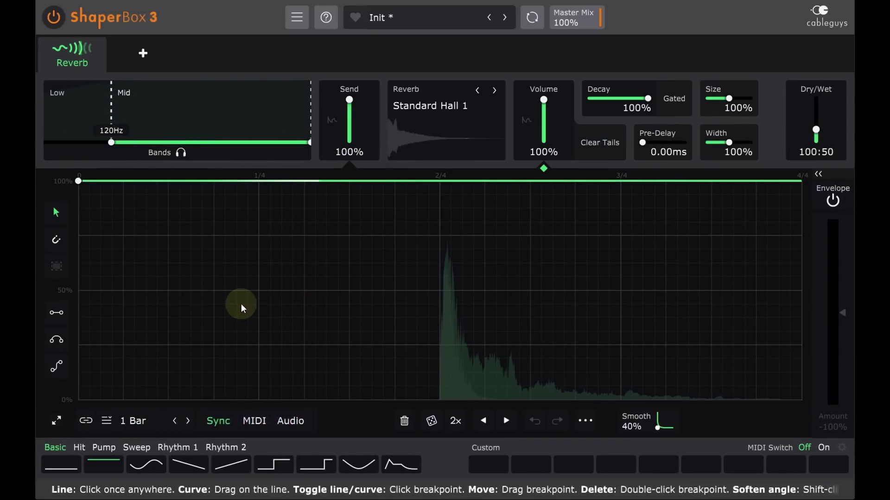
left_click(146, 55)
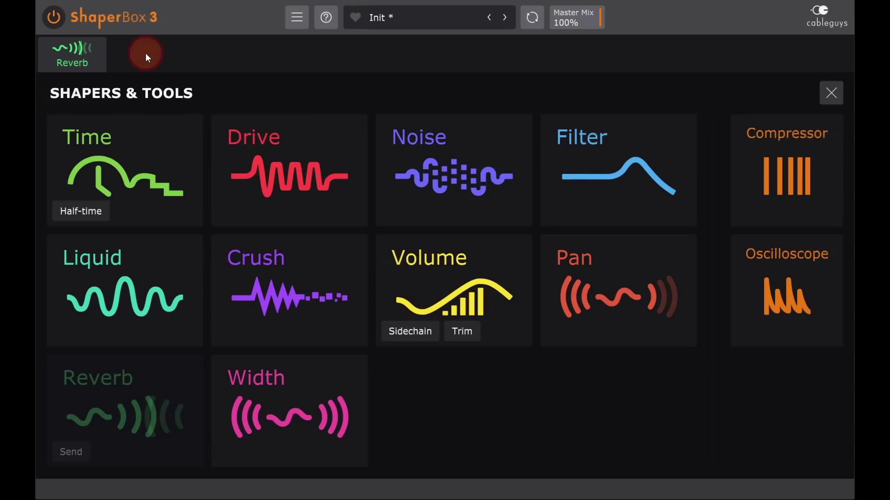
left_click(308, 290)
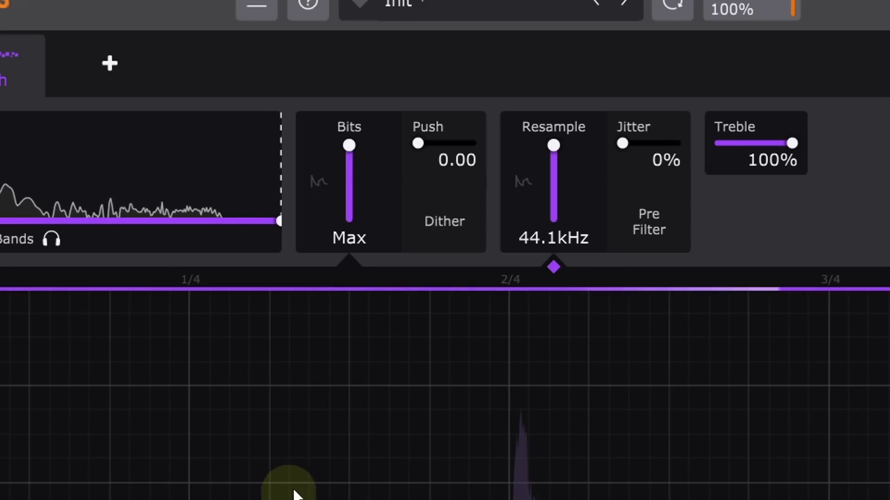
left_click_drag(351, 184, 352, 173)
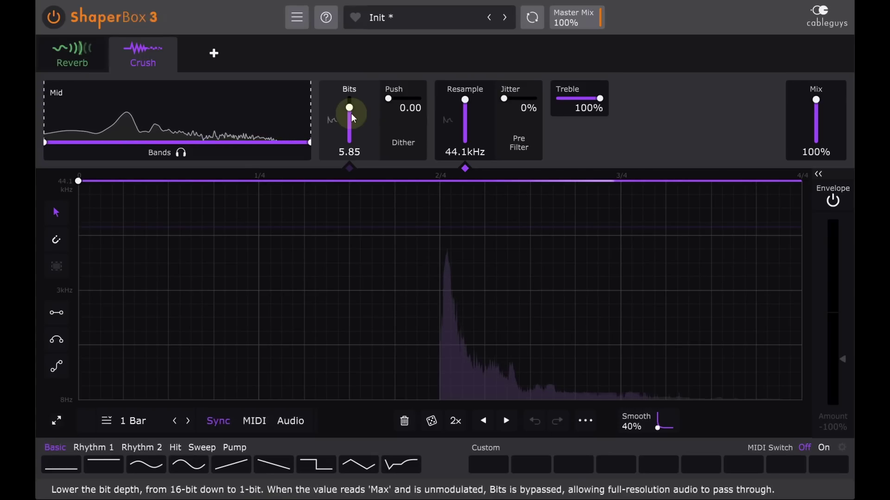
left_click(458, 296)
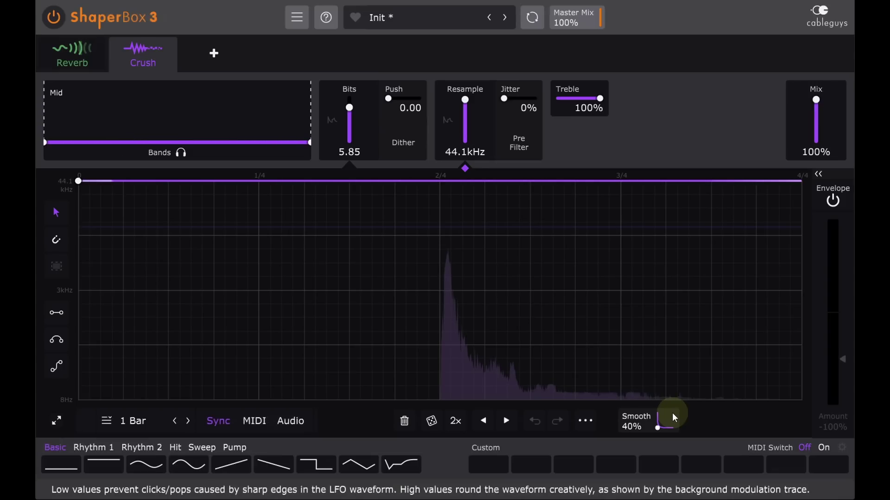
Load the Diffuse Small preset from Room > Small Spaces into the Reverb shaper.
left_click(70, 64)
left_click(430, 108)
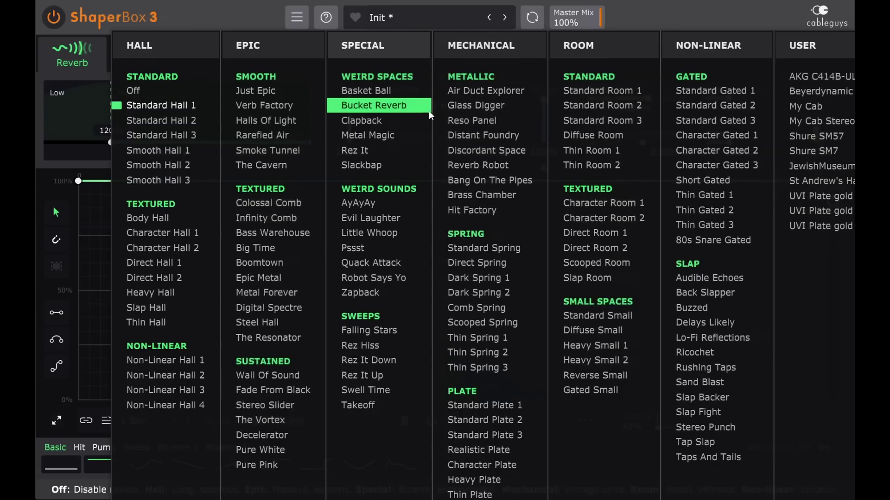
left_click(627, 334)
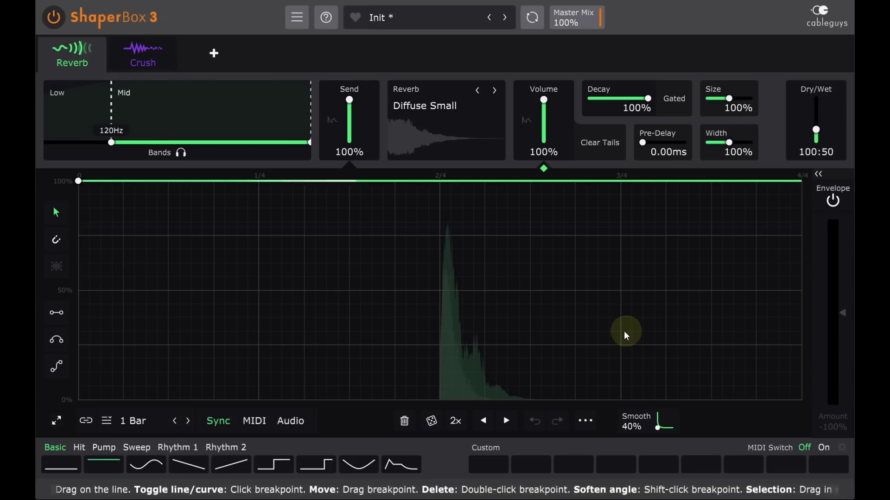
Set Crush Resample to 21.6kHz and Jitter to 18%, then bypass Crush to compare.
left_click(145, 62)
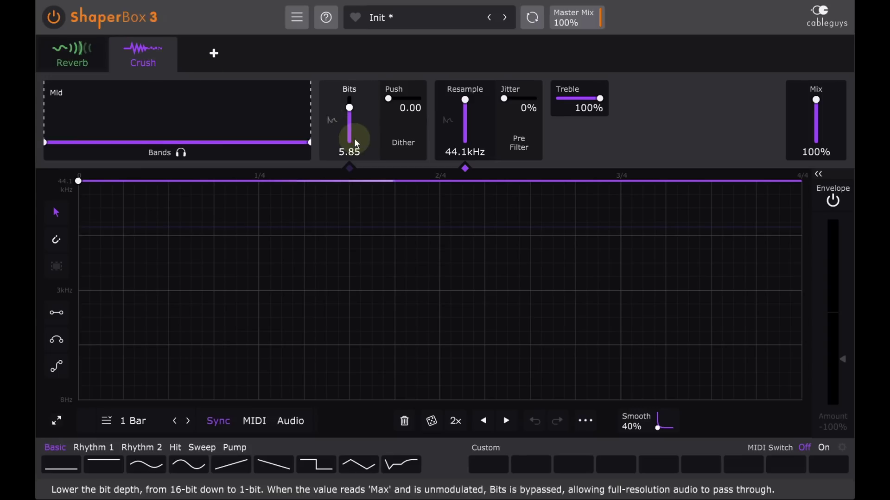
left_click_drag(465, 100, 468, 113)
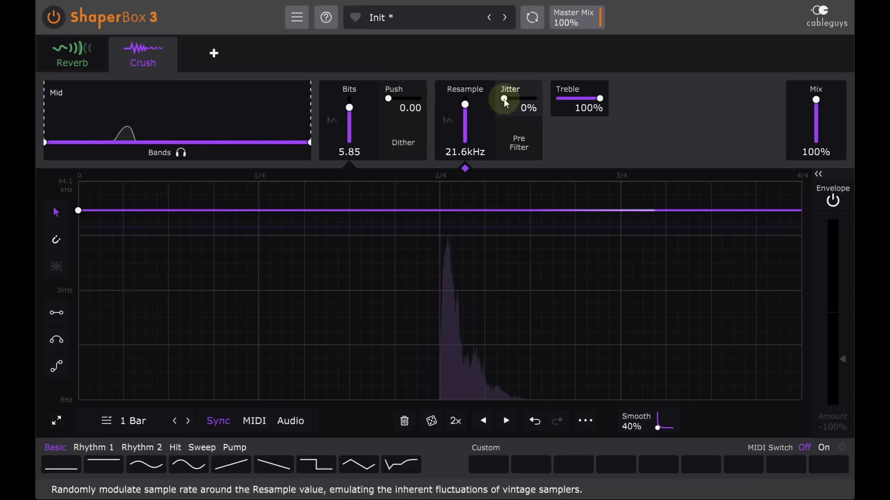
left_click_drag(504, 99, 504, 99)
left_click(120, 46)
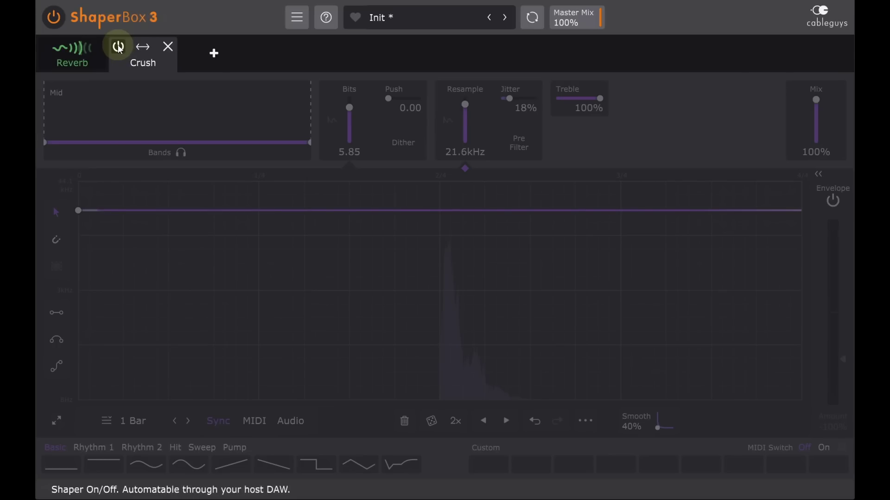
Switch the Crush shaper back on.
left_click(120, 47)
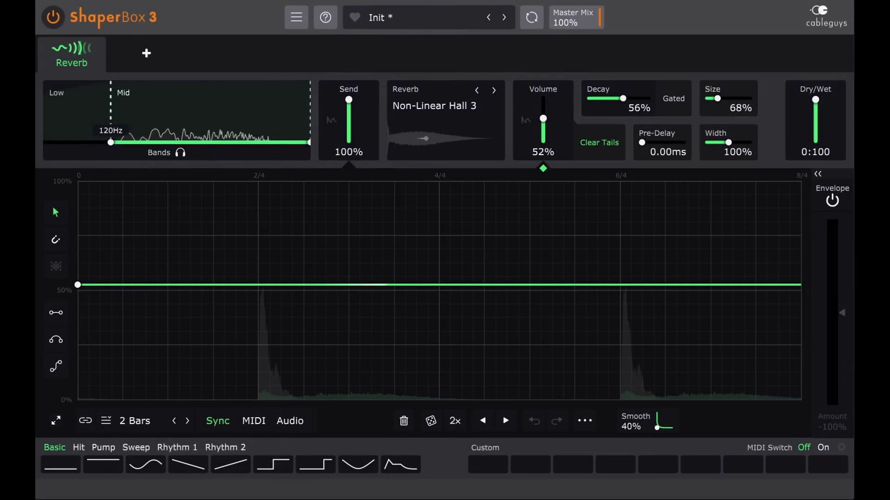
Add a Time shaper using the first Reverse saw preset, stretched to 2 Bars.
left_click(146, 58)
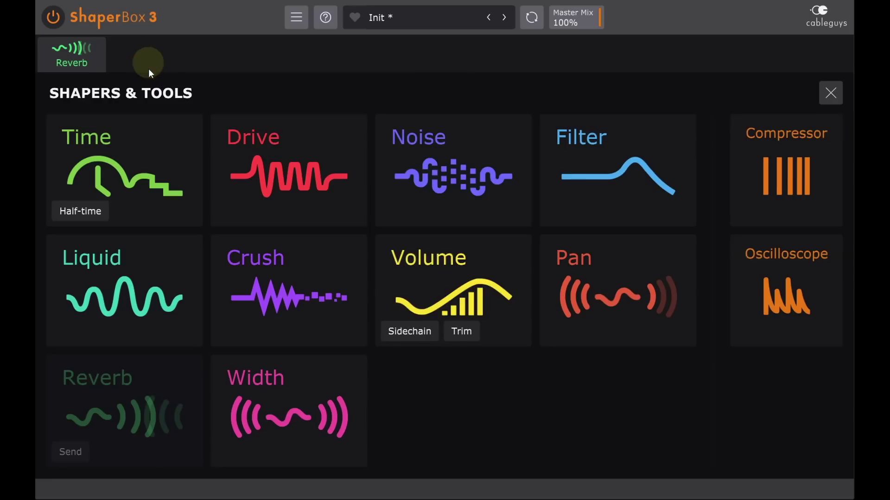
left_click(133, 174)
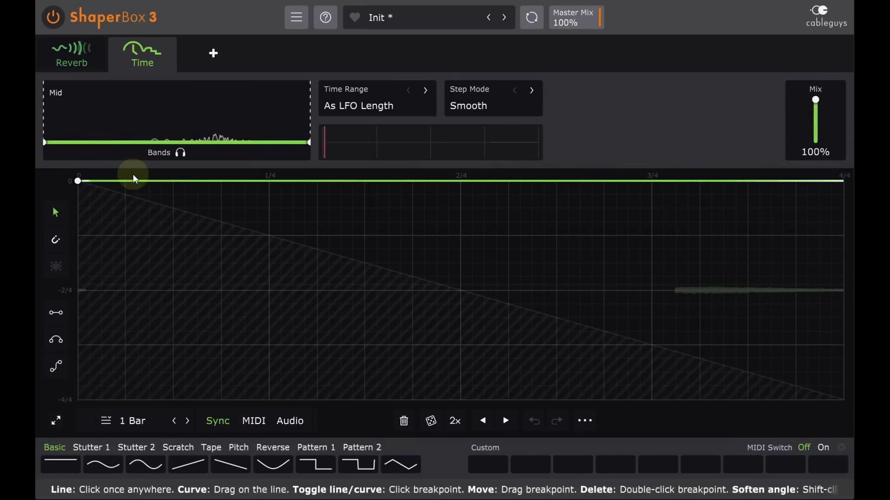
left_click(273, 447)
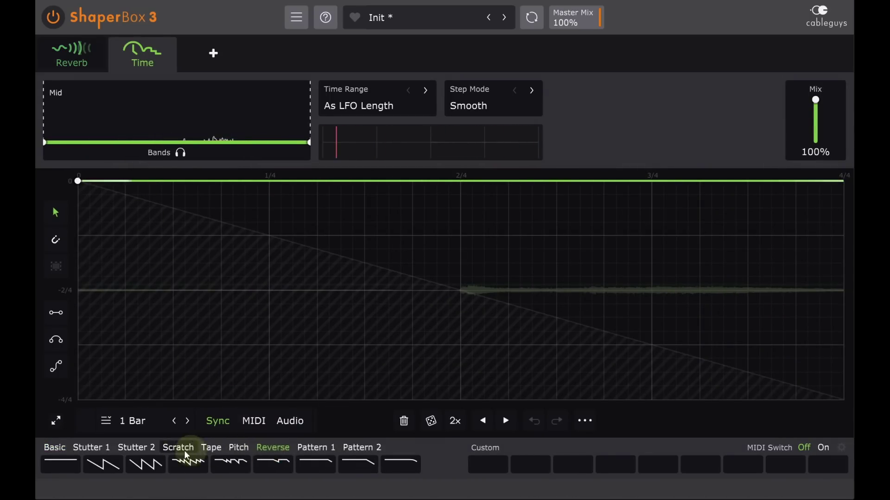
left_click(111, 463)
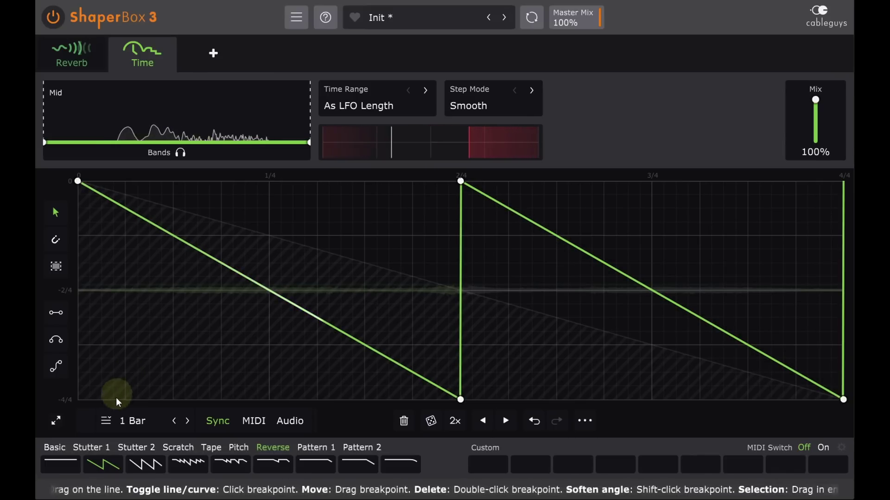
left_click(189, 422)
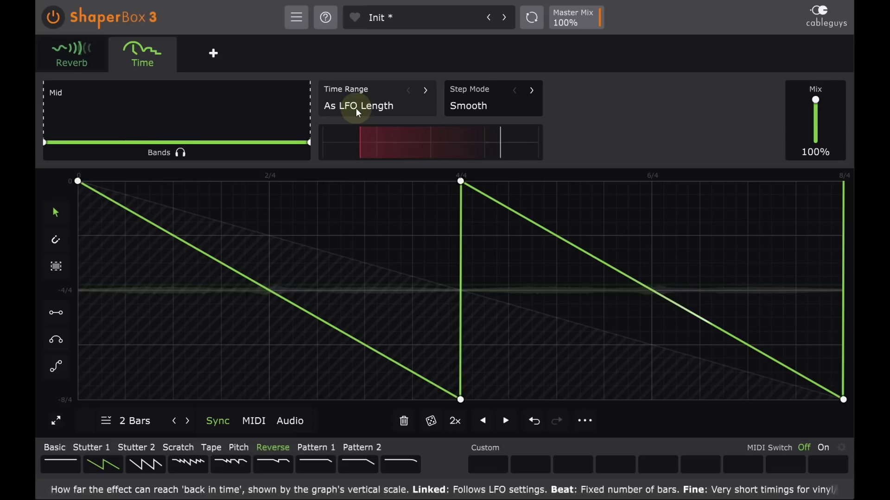
With Snap and Line on, draw a flat top to 4/4, a 6/4 point, and a shallow drop to 2/4.
left_click(55, 244)
left_click(58, 312)
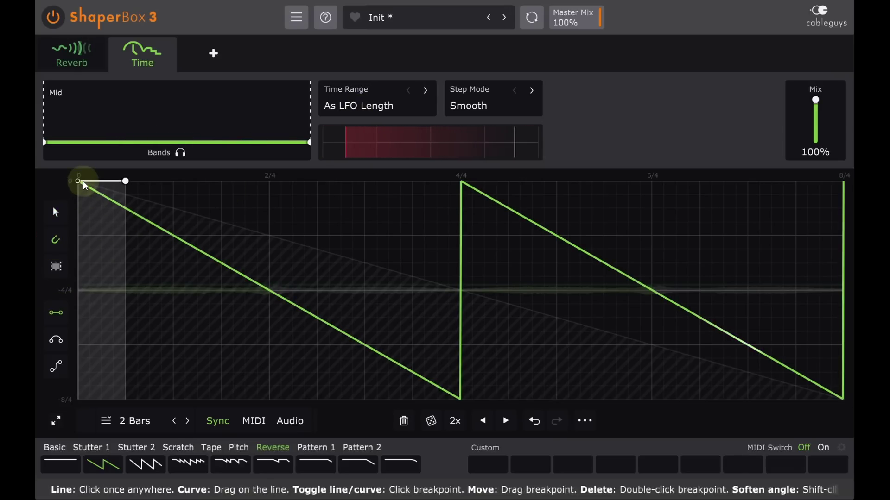
left_click_drag(85, 185, 460, 182)
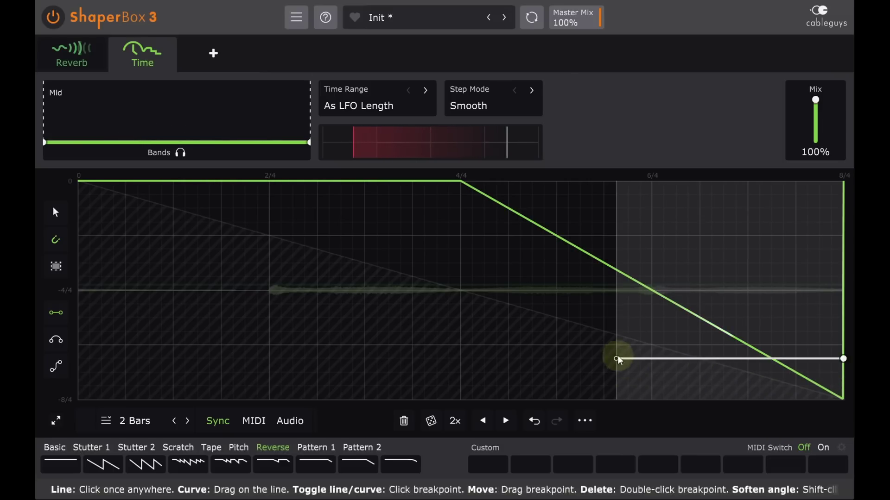
left_click(652, 346)
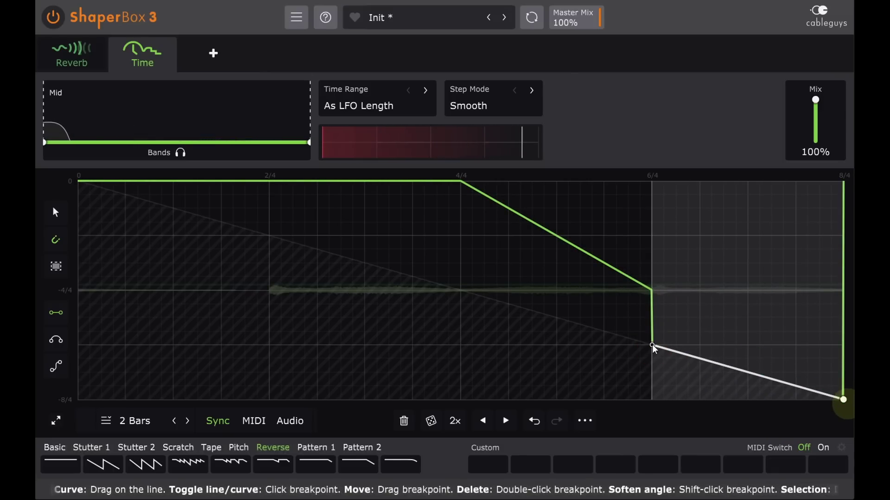
left_click(73, 183)
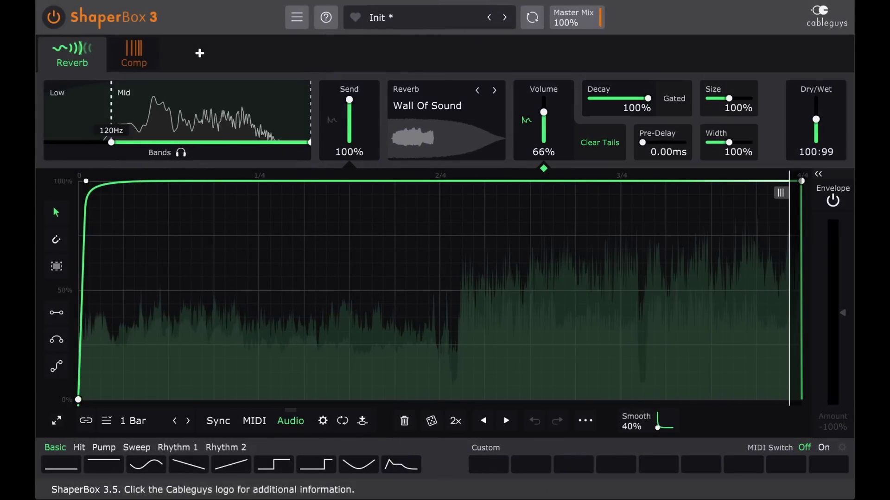
Add a 2-bar Time shaper after the compressor using the Pattern 2 category's Pattern 12 step shape.
left_click(203, 54)
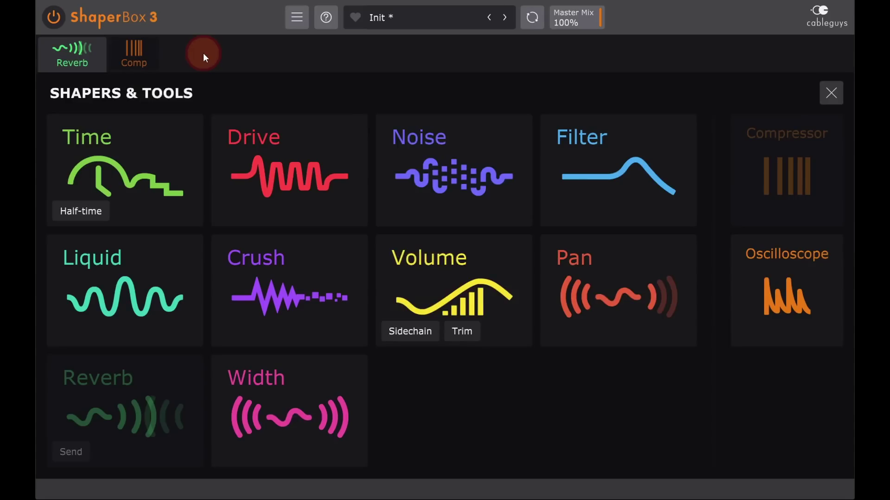
left_click(135, 152)
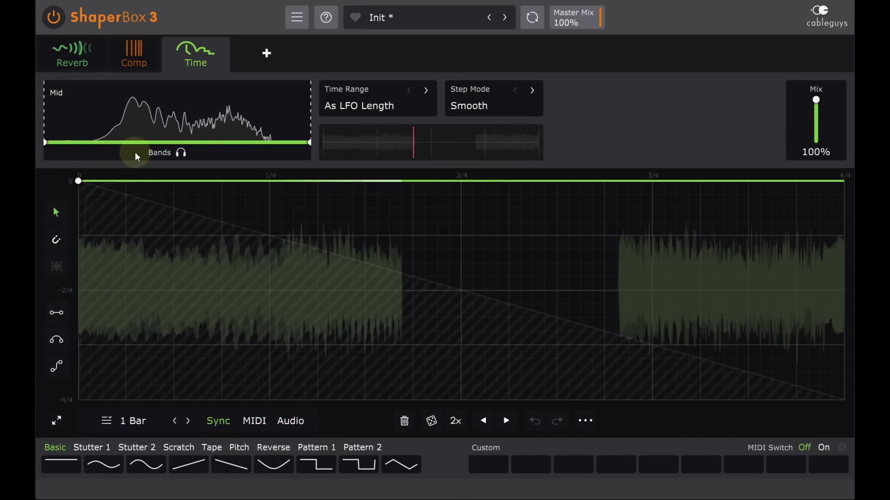
left_click(190, 420)
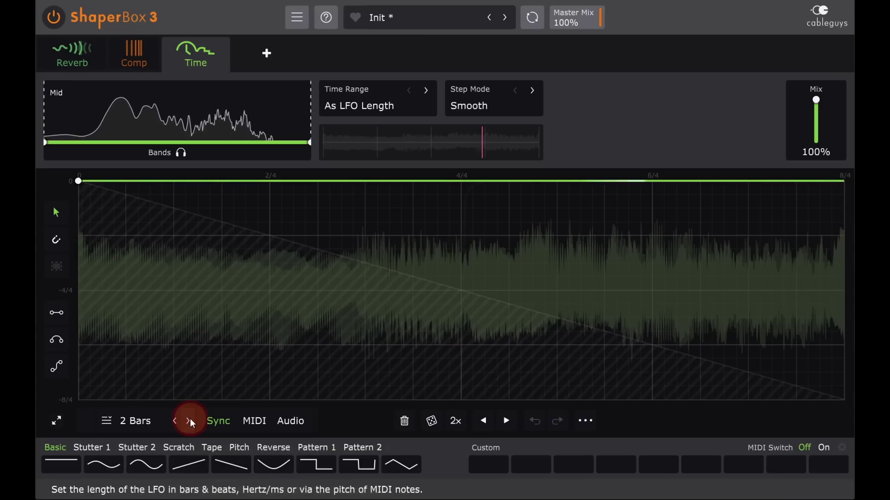
left_click(361, 448)
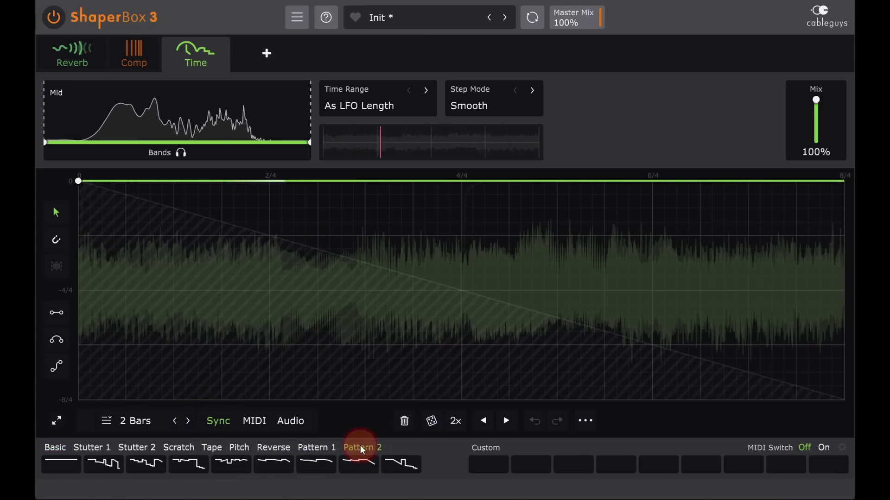
left_click(234, 464)
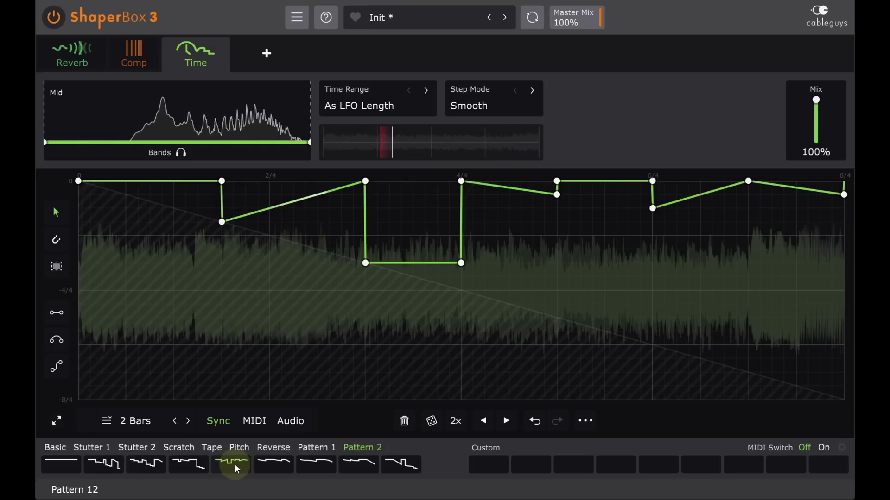